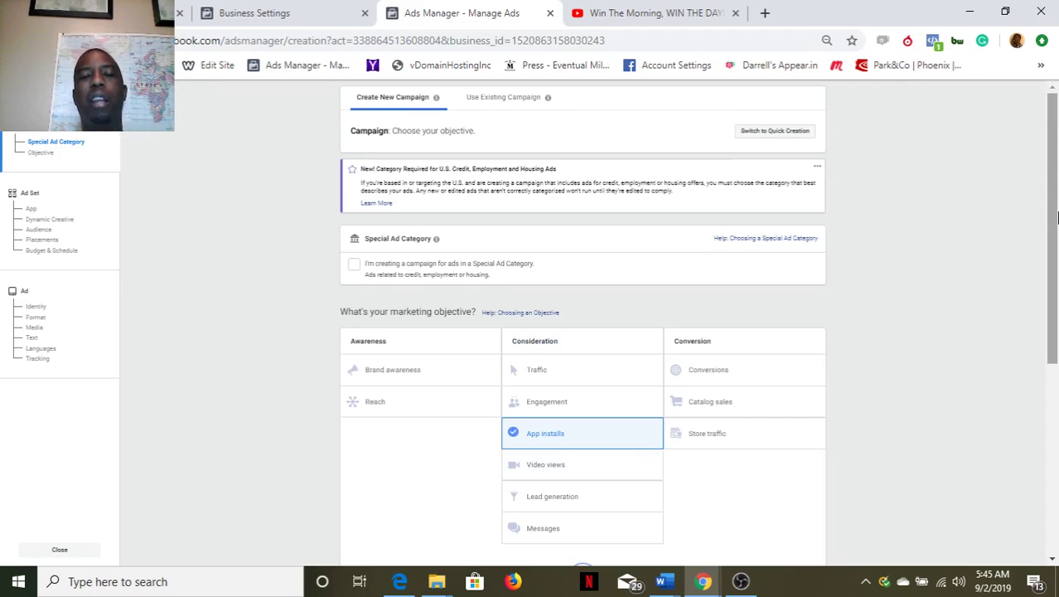
Review the App installs campaign settings down to the budget and bid strategy, and continue to the ad set.
{"action": "left_click_drag", "start_coordinate": [1057, 217], "coordinate": [1057, 285]}
{"action": "scroll", "coordinate": [1057, 284], "scroll_direction": "up", "scroll_amount": 1}
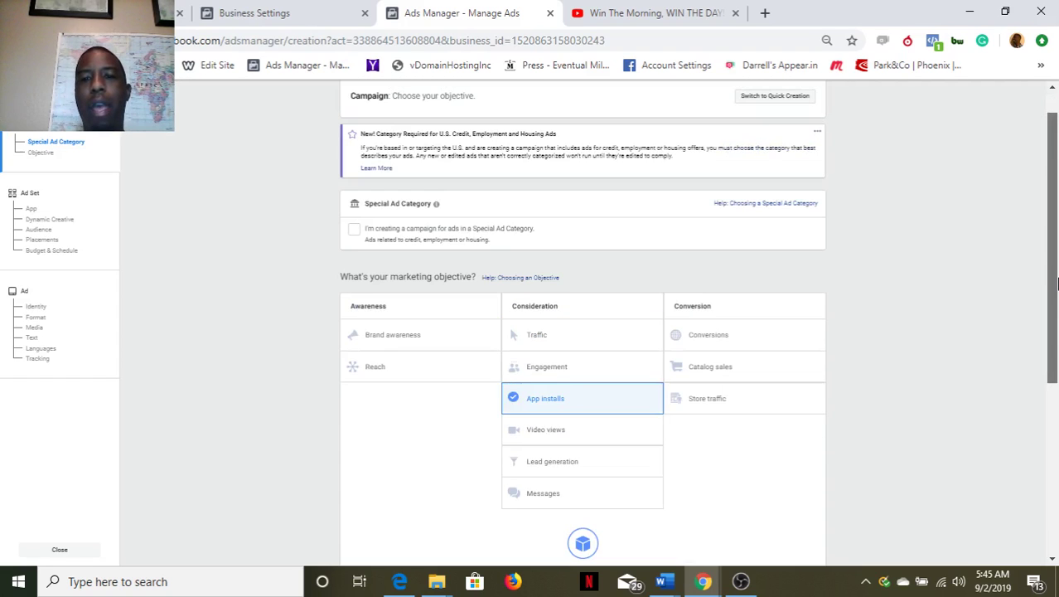
{"action": "scroll", "coordinate": [1057, 299], "scroll_direction": "down", "scroll_amount": 1}
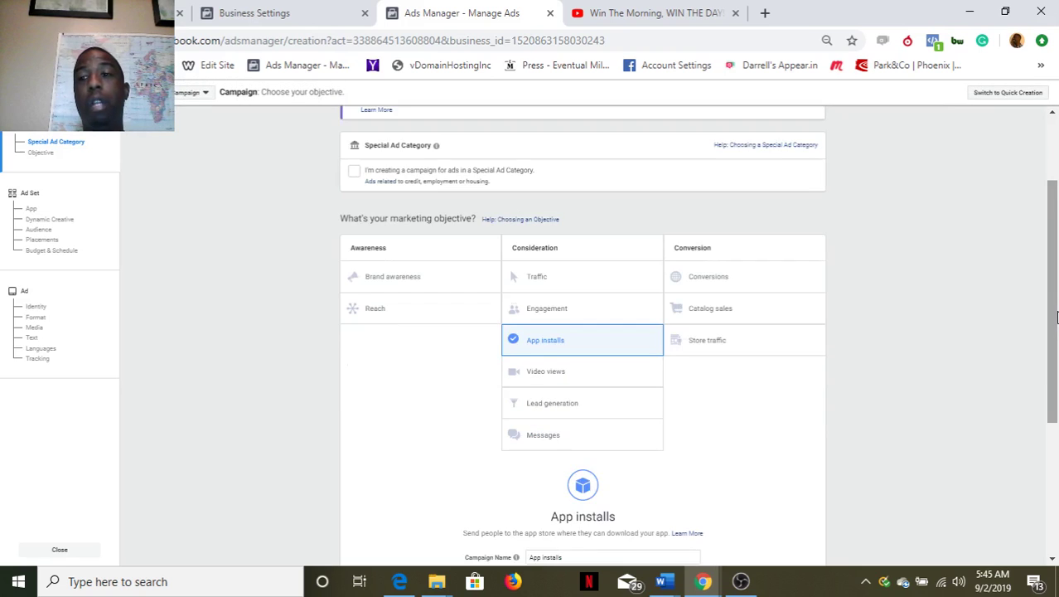
{"action": "left_click_drag", "start_coordinate": [1057, 318], "coordinate": [1056, 361]}
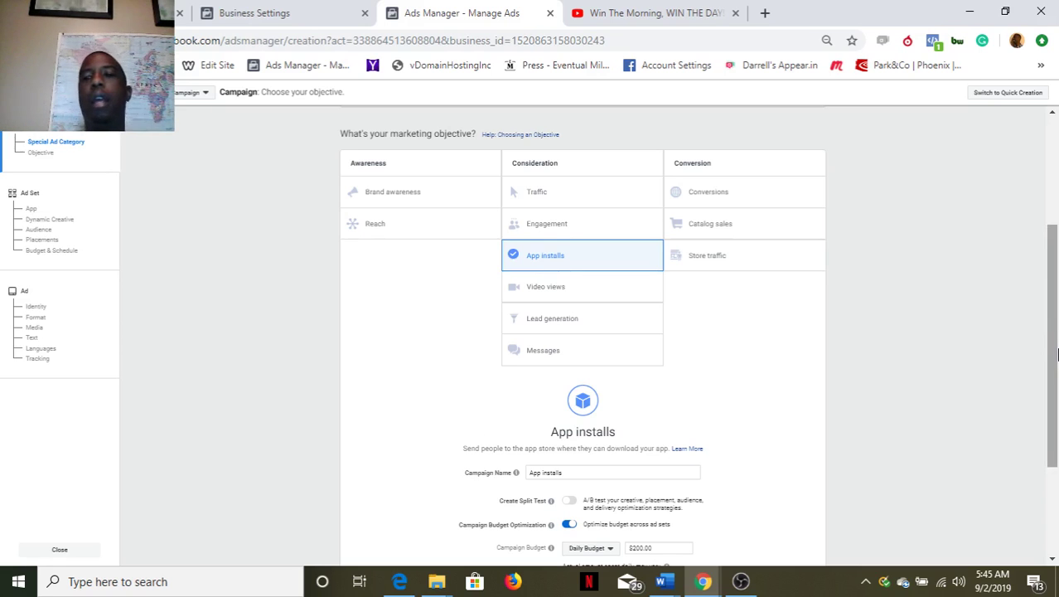
{"action": "left_click_drag", "start_coordinate": [1056, 354], "coordinate": [1056, 423]}
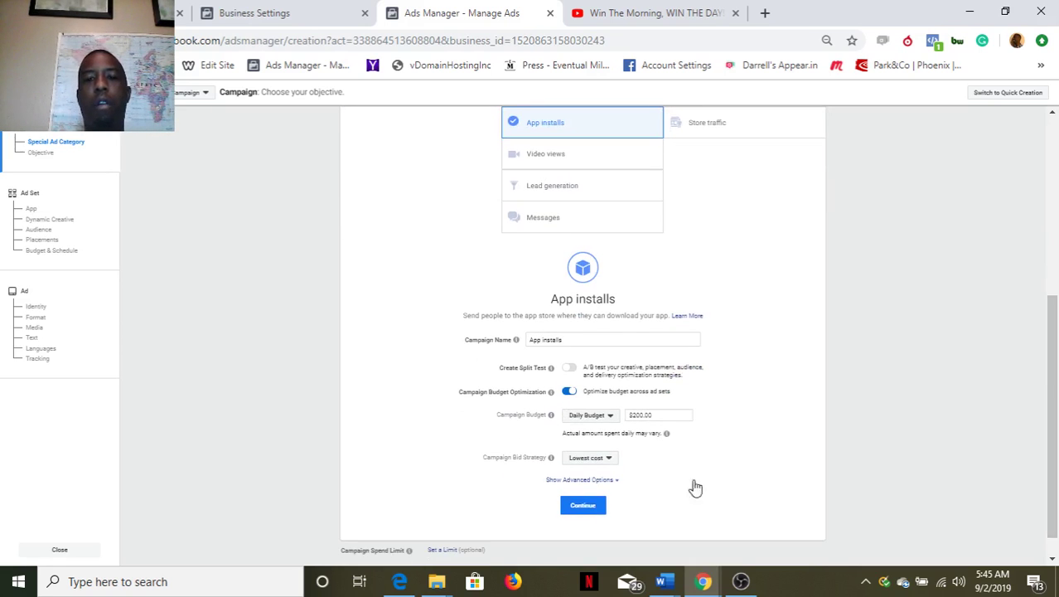
{"action": "left_click", "coordinate": [583, 507]}
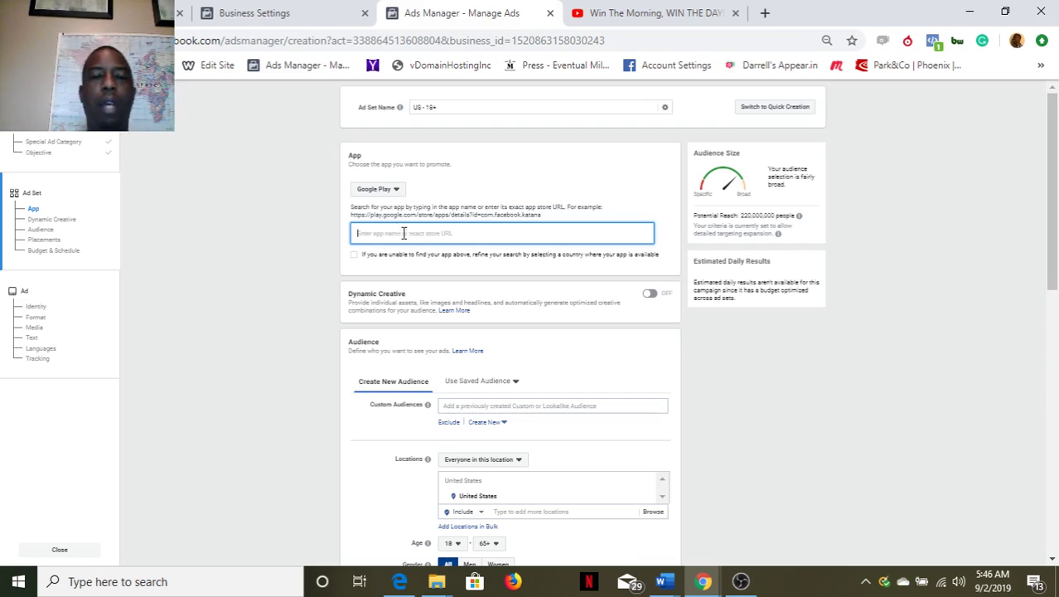
Try iTunes as the store of the app to promote, and switch it to iTunes for iPad.
{"action": "left_click", "coordinate": [384, 191]}
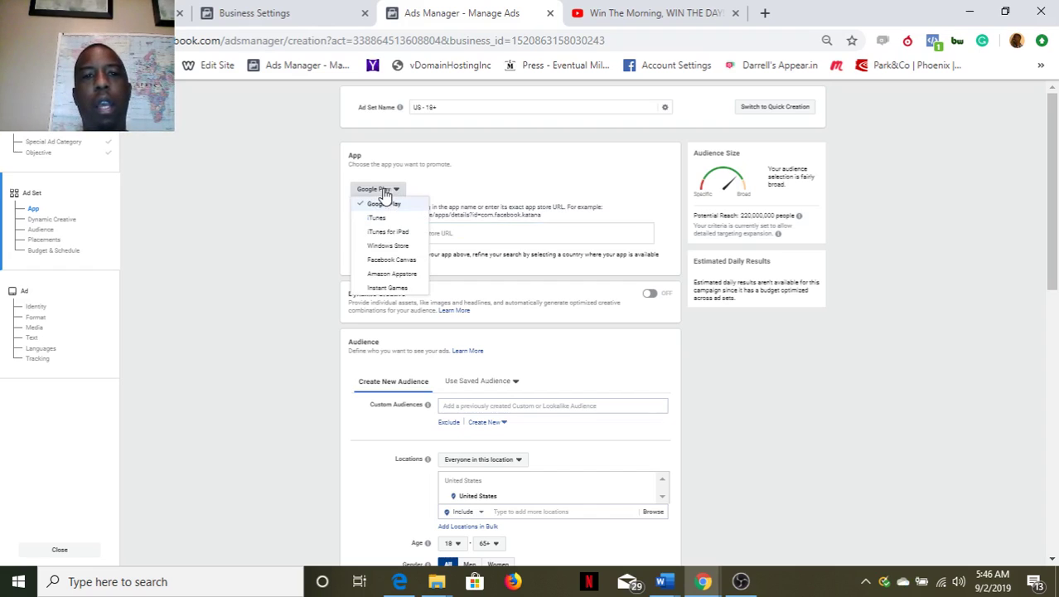
{"action": "left_click", "coordinate": [384, 190]}
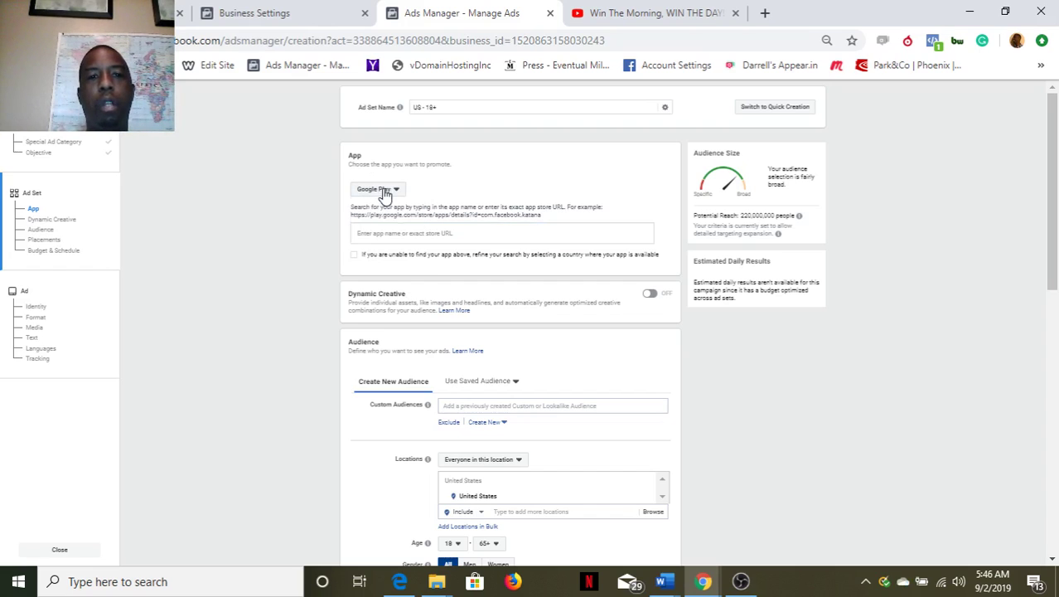
{"action": "left_click", "coordinate": [384, 190]}
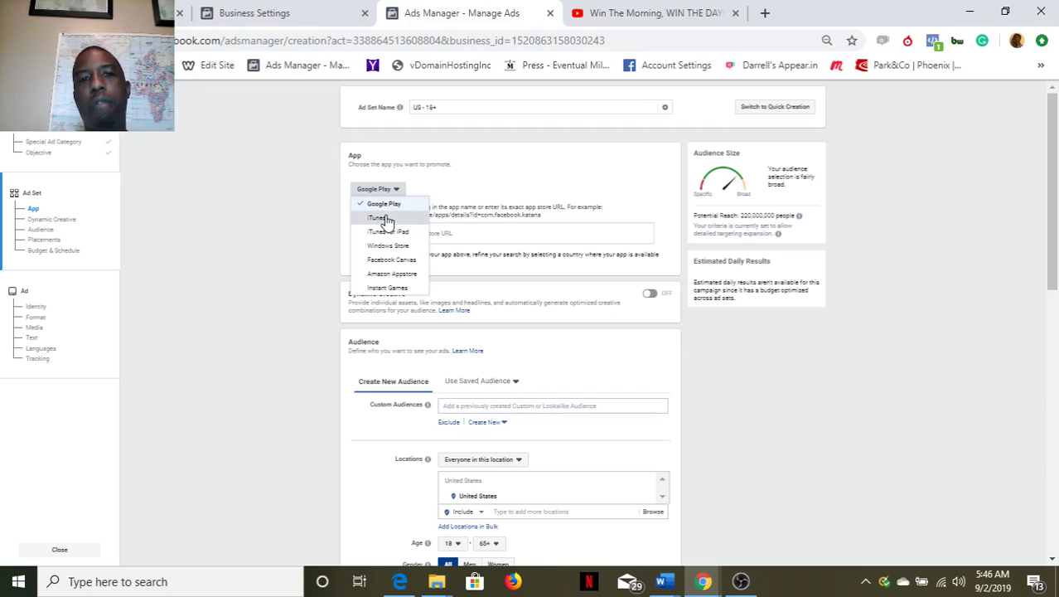
{"action": "left_click", "coordinate": [387, 218]}
{"action": "left_click", "coordinate": [379, 191]}
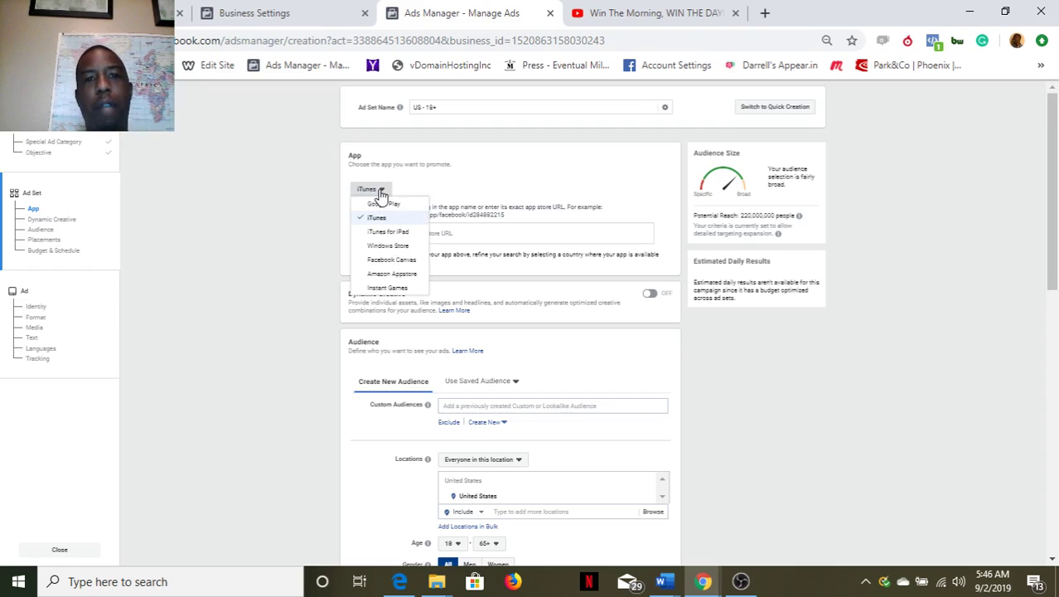
{"action": "left_click", "coordinate": [379, 233]}
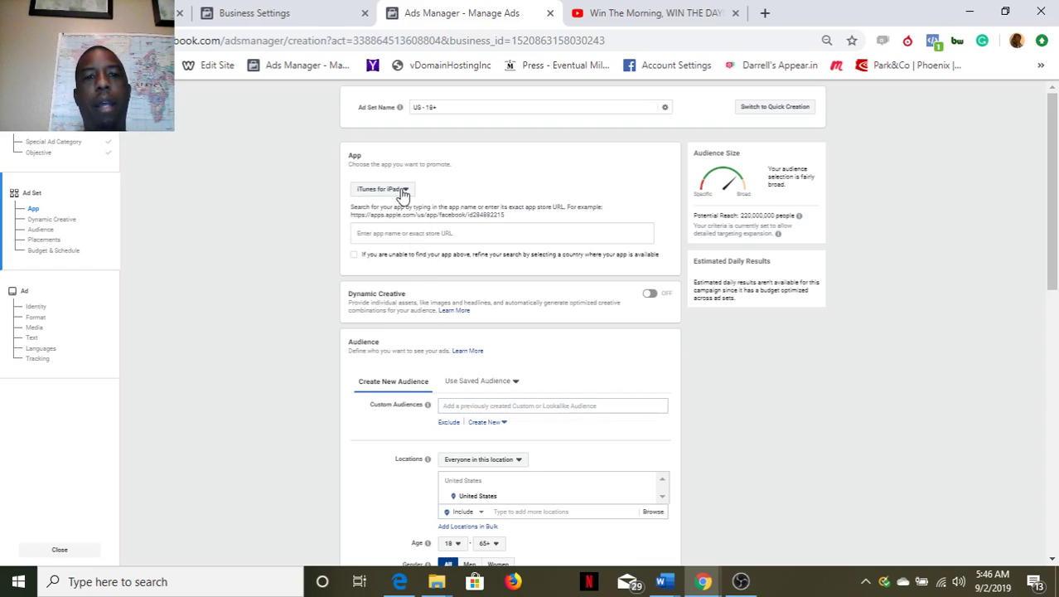
{"action": "left_click", "coordinate": [404, 191]}
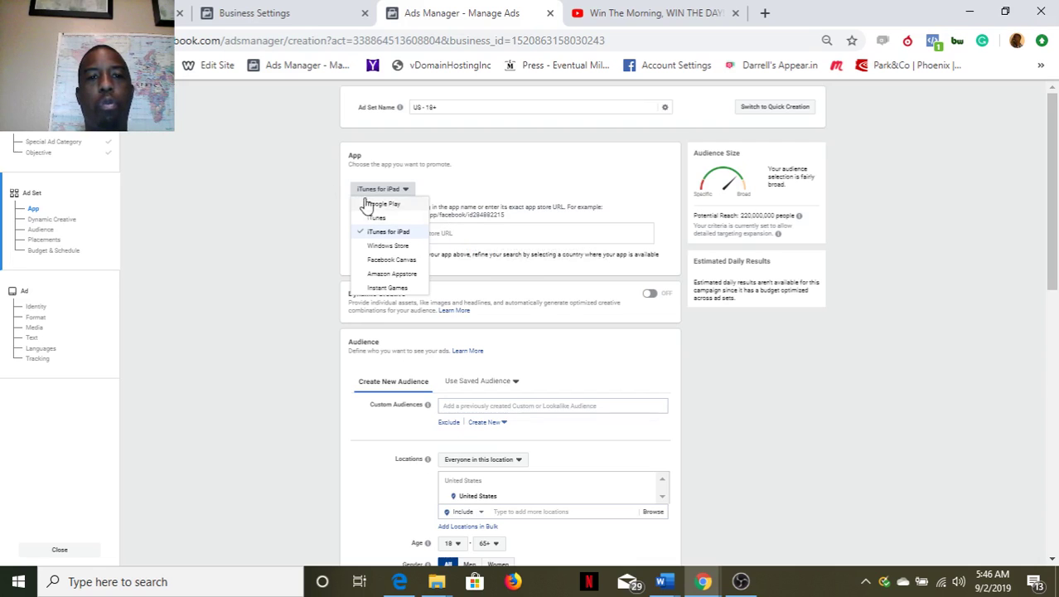
{"action": "left_click", "coordinate": [450, 234]}
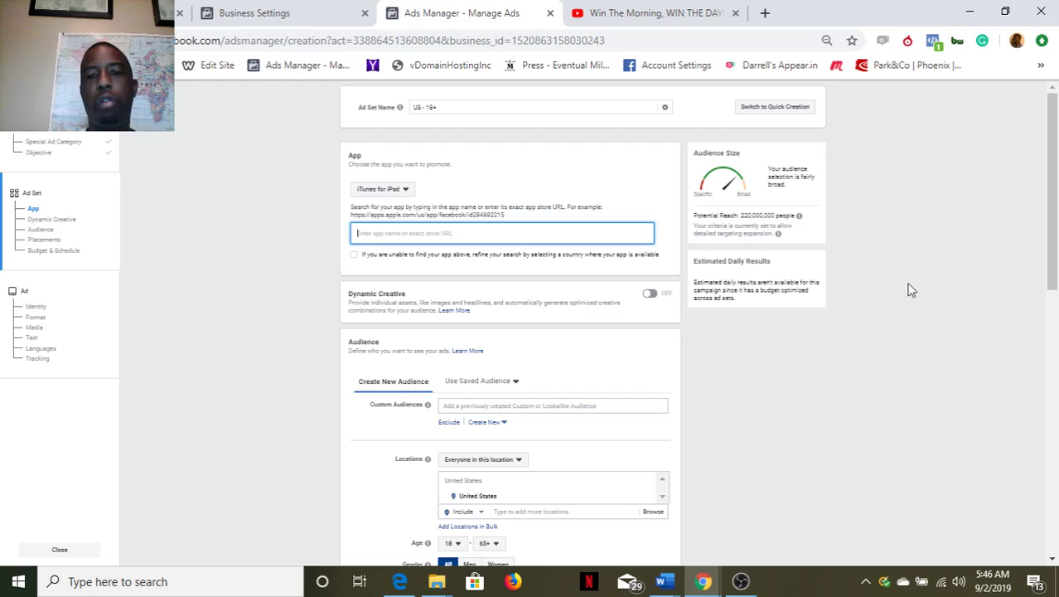
Search the audience's detailed targeting for "iphone" and look through the suggested interests.
{"action": "left_click_drag", "start_coordinate": [1056, 232], "coordinate": [1053, 402]}
{"action": "scroll", "coordinate": [1056, 342], "scroll_direction": "up", "scroll_amount": 3}
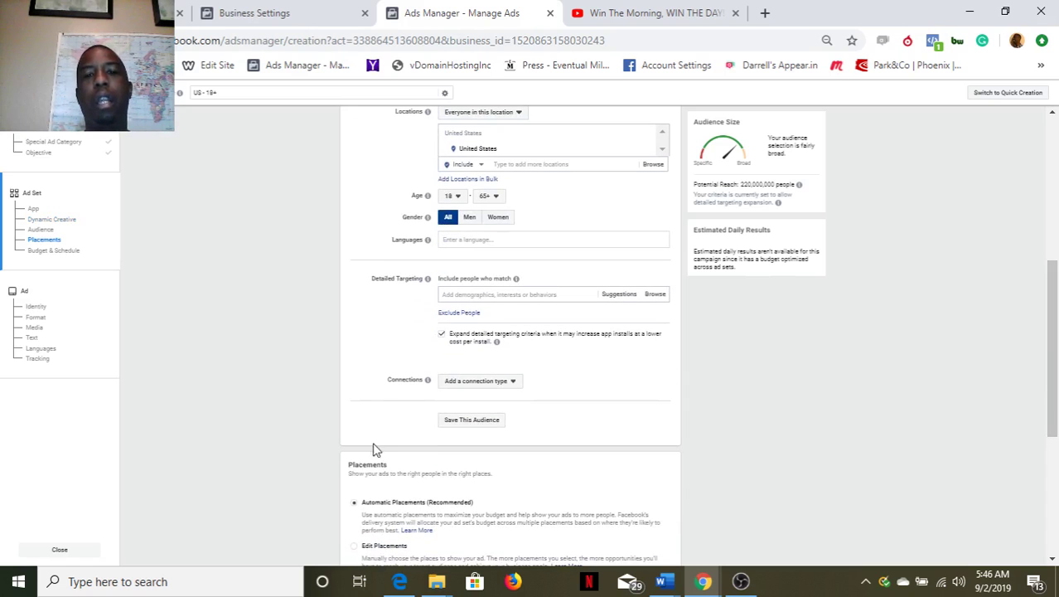
{"action": "left_click", "coordinate": [497, 296]}
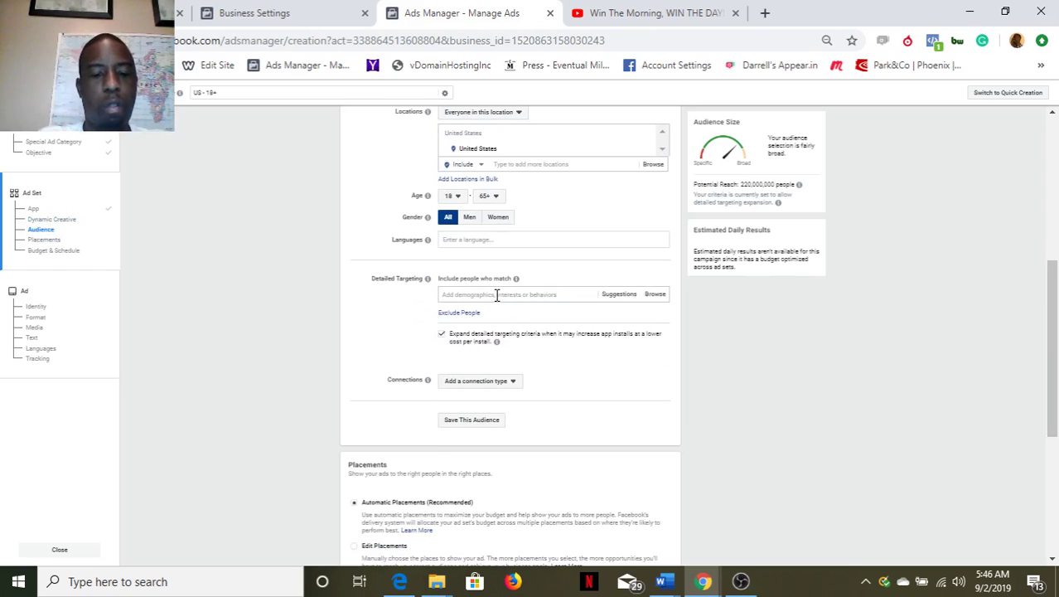
{"action": "left_click", "coordinate": [498, 296]}
{"action": "type", "text": "iphone"}
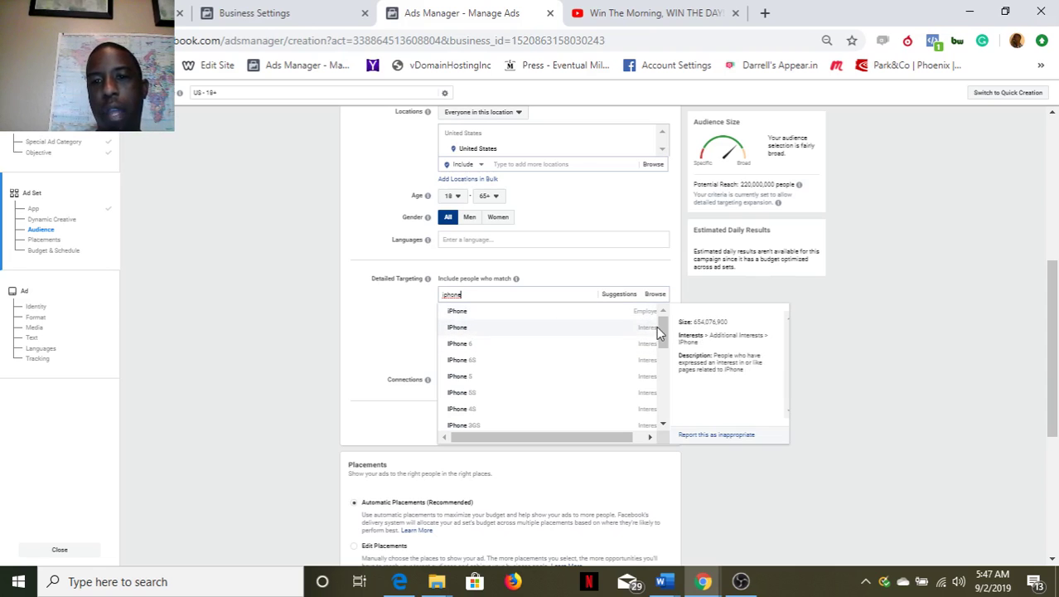
{"action": "left_click_drag", "start_coordinate": [660, 326], "coordinate": [660, 361]}
Replace the detailed targeting search with "samsaun" and clear it again.
{"action": "key", "text": "BackSpace"}
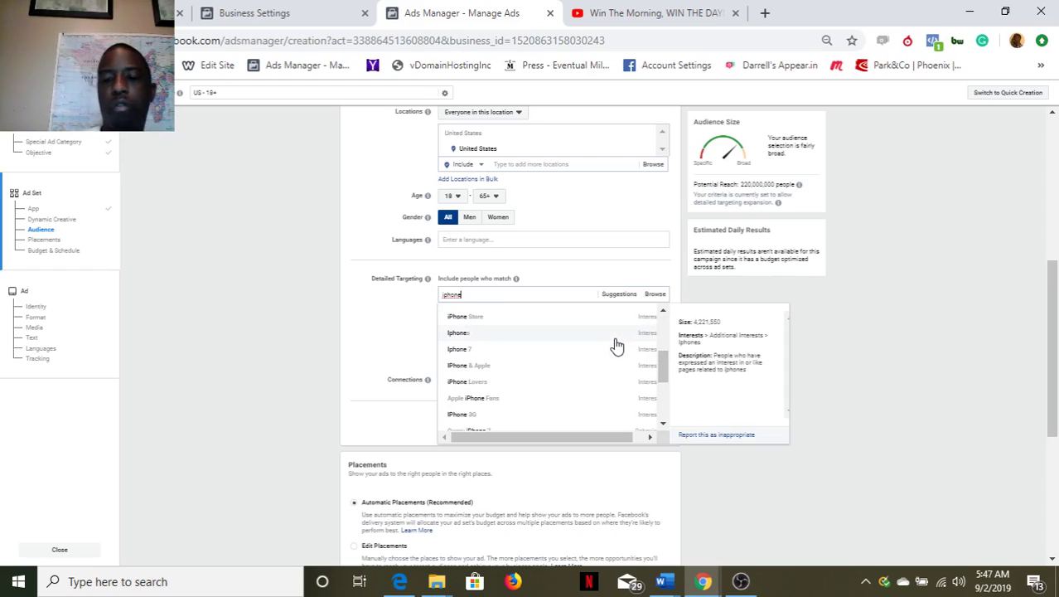
{"action": "key", "text": "BackSpace"}
{"action": "key", "text": "BackSpace"}
{"action": "key", "text": "BackSpace"}
{"action": "key", "text": "BackSpace"}
{"action": "key", "text": "BackSpace"}
{"action": "type", "text": "amsaun"}
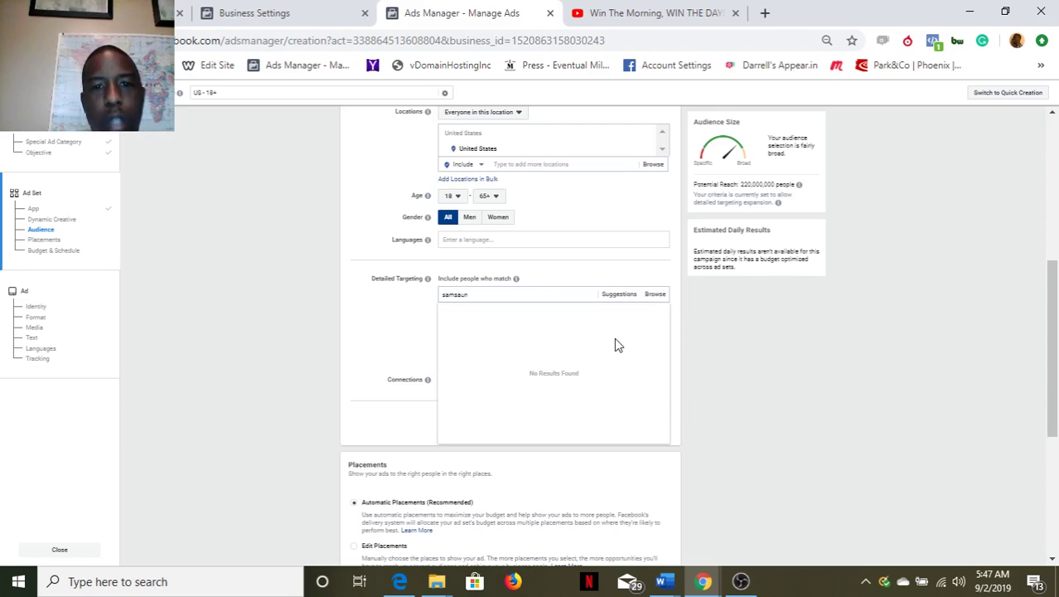
{"action": "key", "text": "BackSpace"}
{"action": "key", "text": "BackSpace"}
{"action": "key", "text": "BackSpace"}
{"action": "key", "text": "BackSpace"}
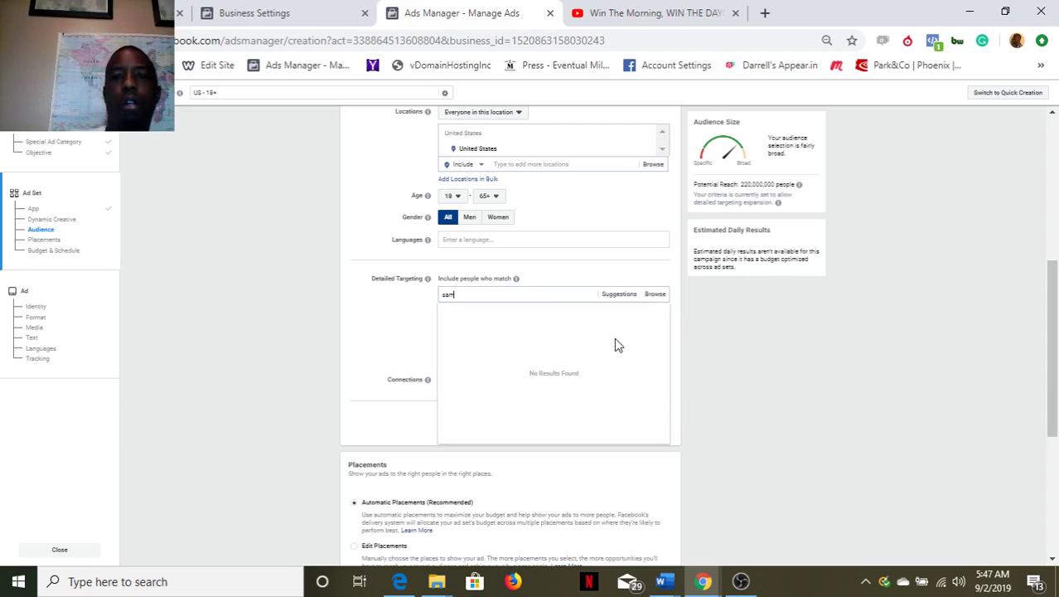
{"action": "key", "text": "BackSpace"}
{"action": "key", "text": "BackSpace"}
{"action": "key", "text": "BackSpace"}
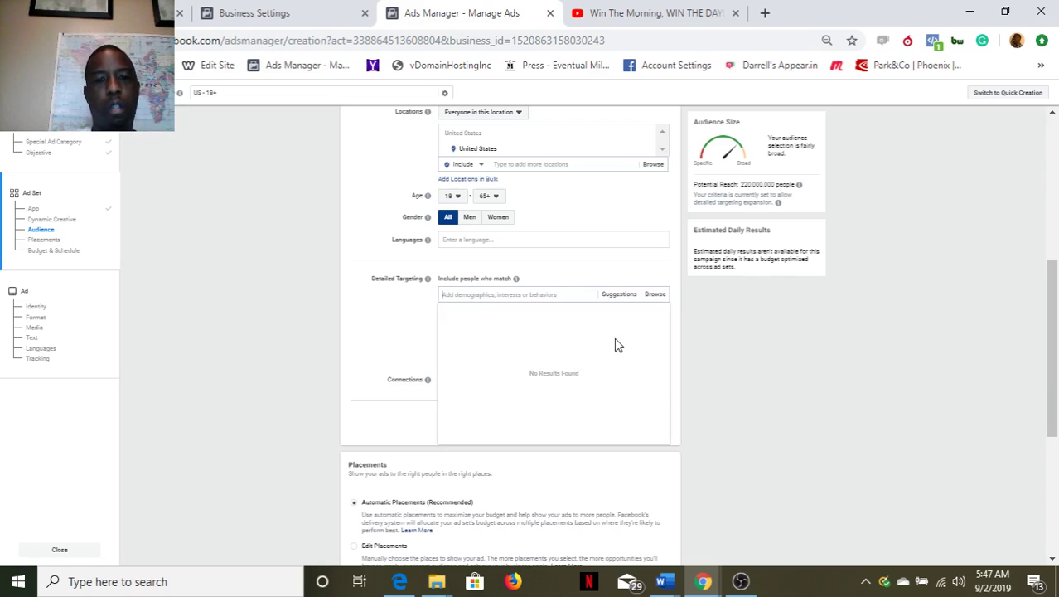
Search the detailed targeting for "android" and add the interest Android (operating system).
{"action": "type", "text": "s"}
{"action": "type", "text": "ndr"}
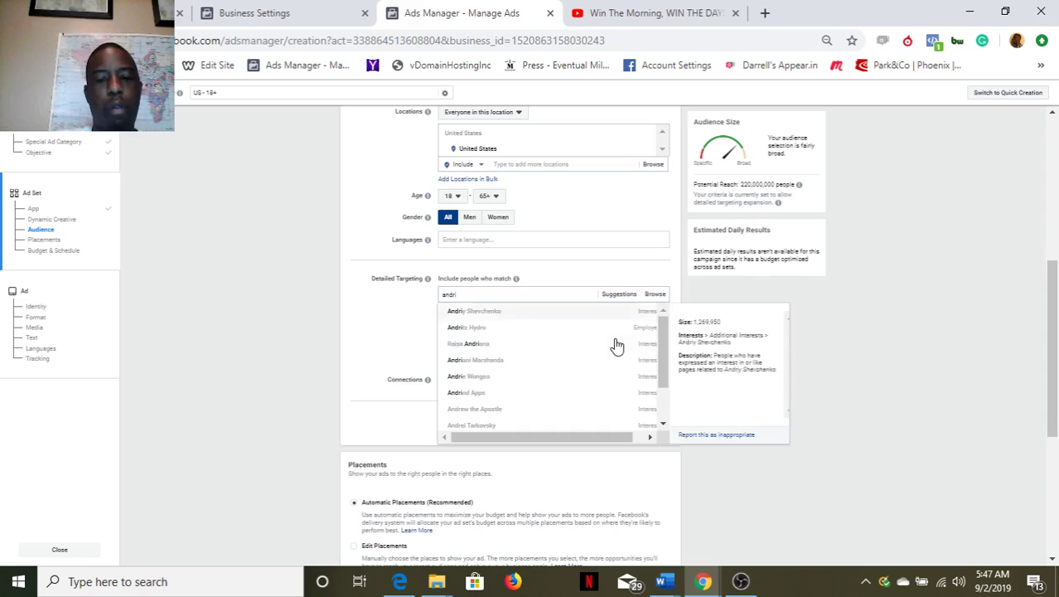
{"action": "type", "text": "oid"}
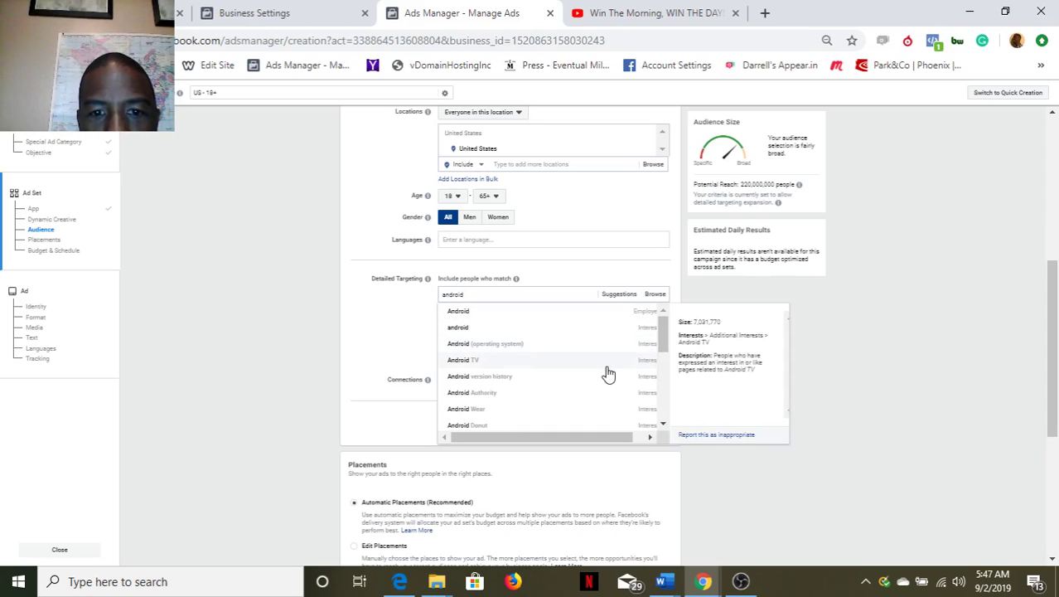
{"action": "left_click", "coordinate": [656, 343]}
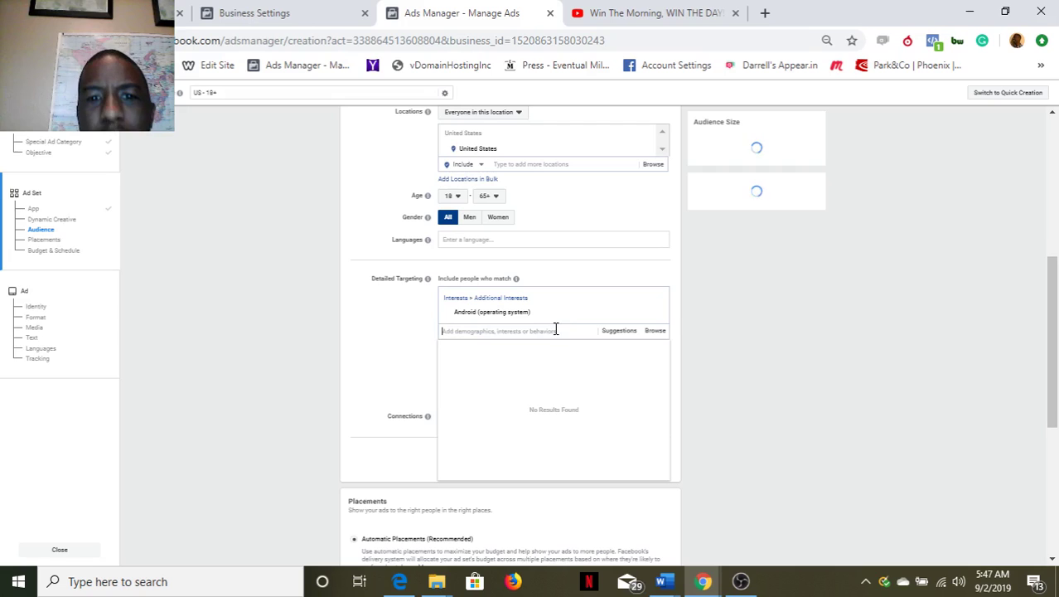
Remove the Android (operating system) interest and search the detailed targeting for "galaxy".
{"action": "mouse_move", "coordinate": [554, 315]}
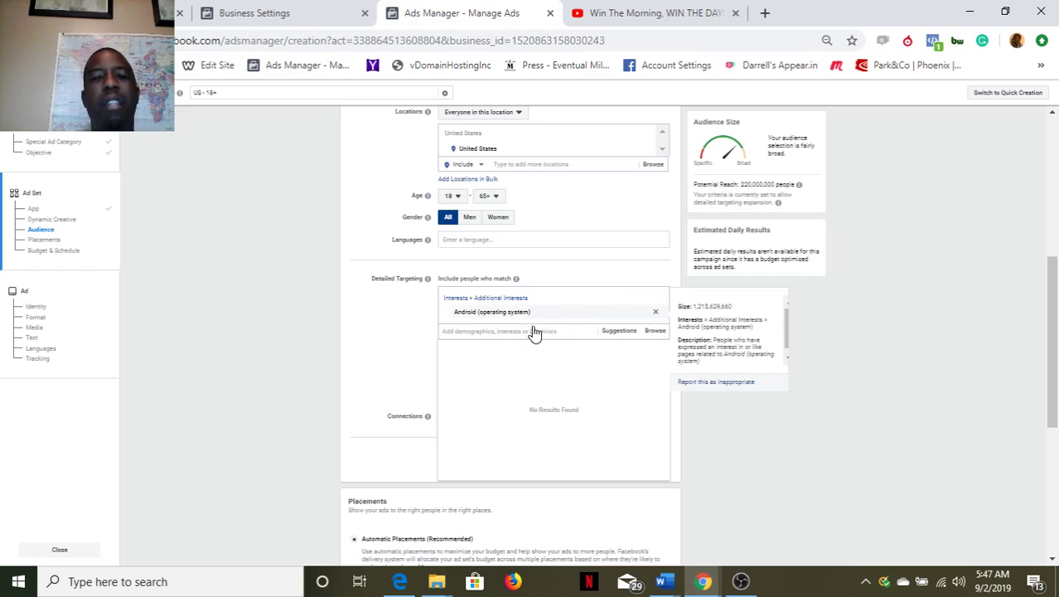
{"action": "key", "text": "BackSpace"}
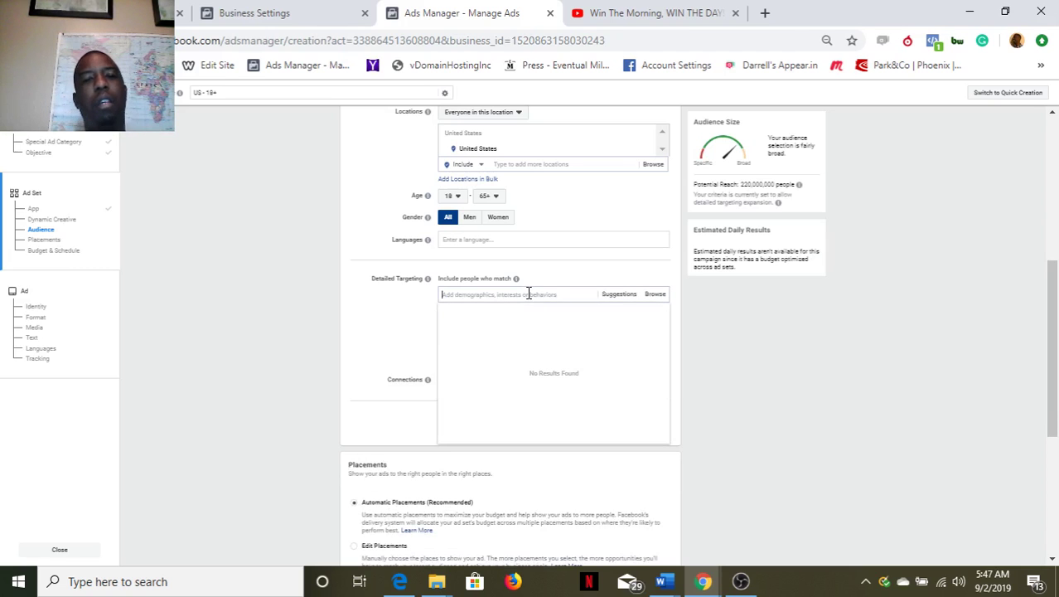
{"action": "type", "text": "gala"}
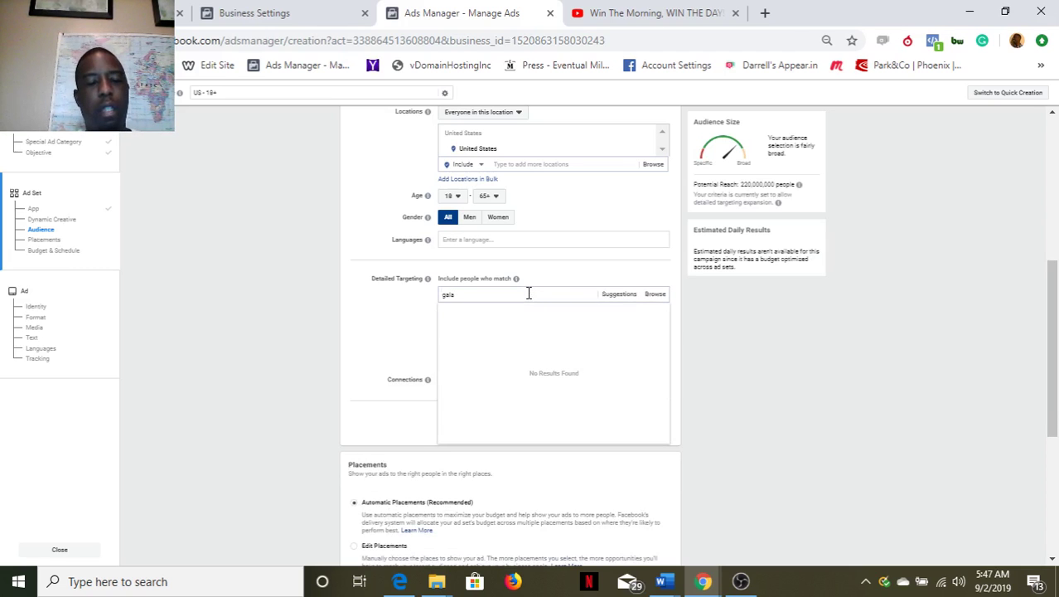
{"action": "type", "text": "xy"}
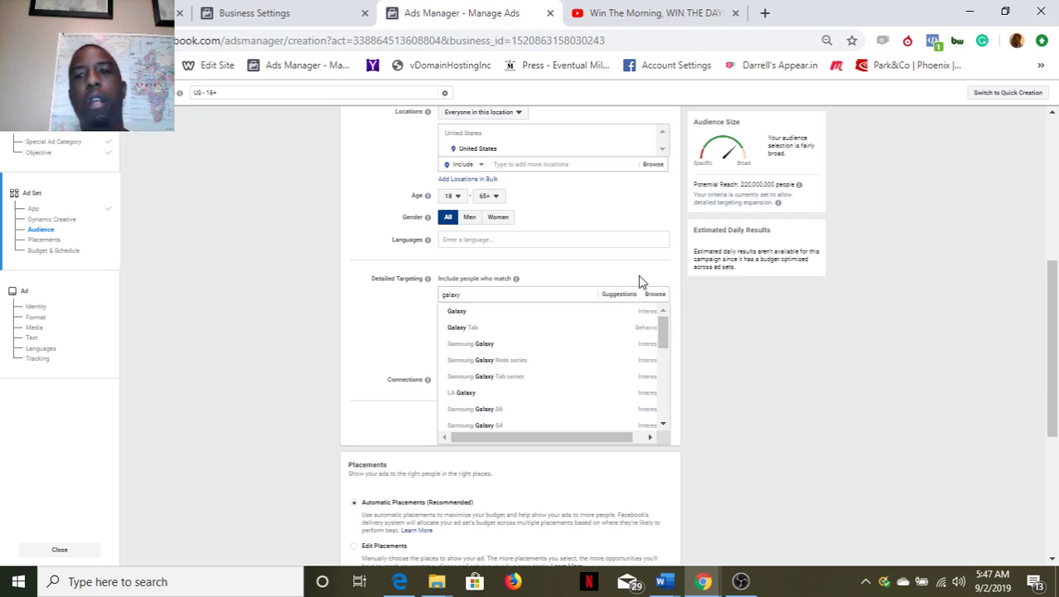
Switch the app store to Instant Games, try an app search for "angry", and clear the search.
{"action": "left_click_drag", "start_coordinate": [1055, 296], "coordinate": [1056, 128]}
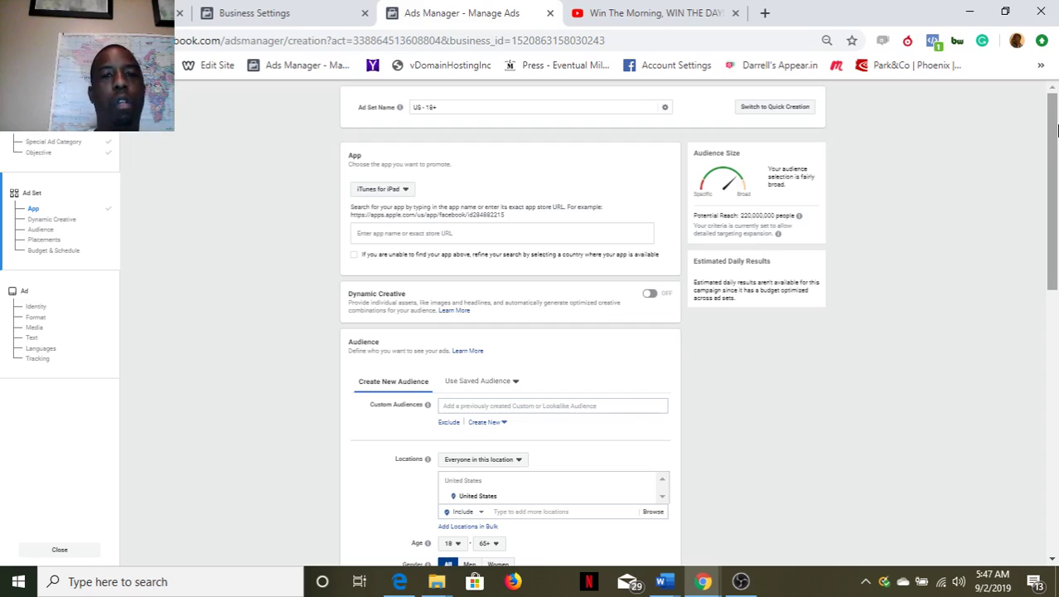
{"action": "left_click", "coordinate": [374, 189]}
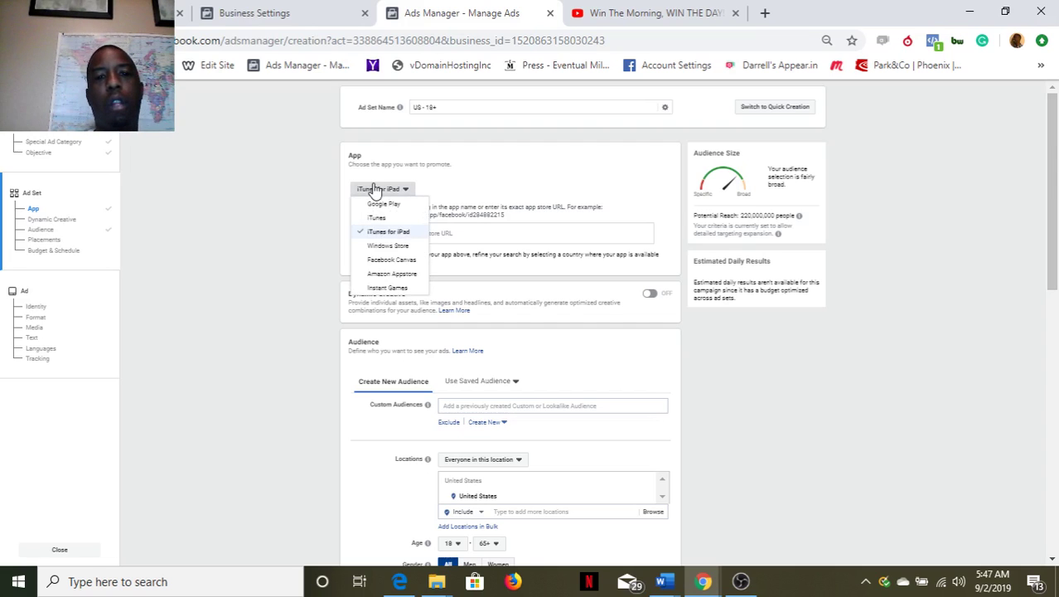
{"action": "left_click", "coordinate": [386, 289]}
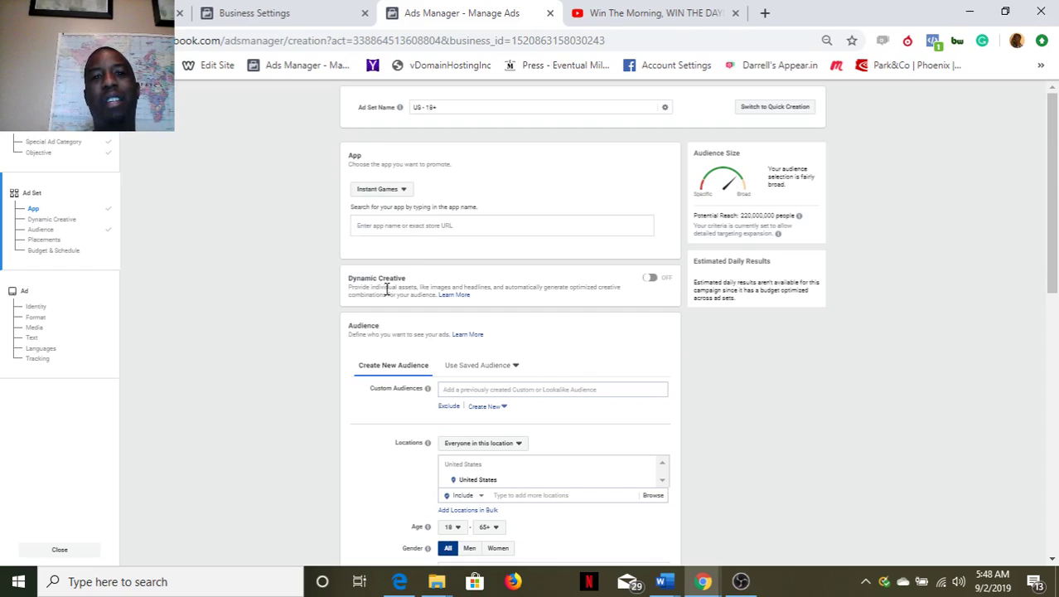
{"action": "left_click", "coordinate": [415, 236]}
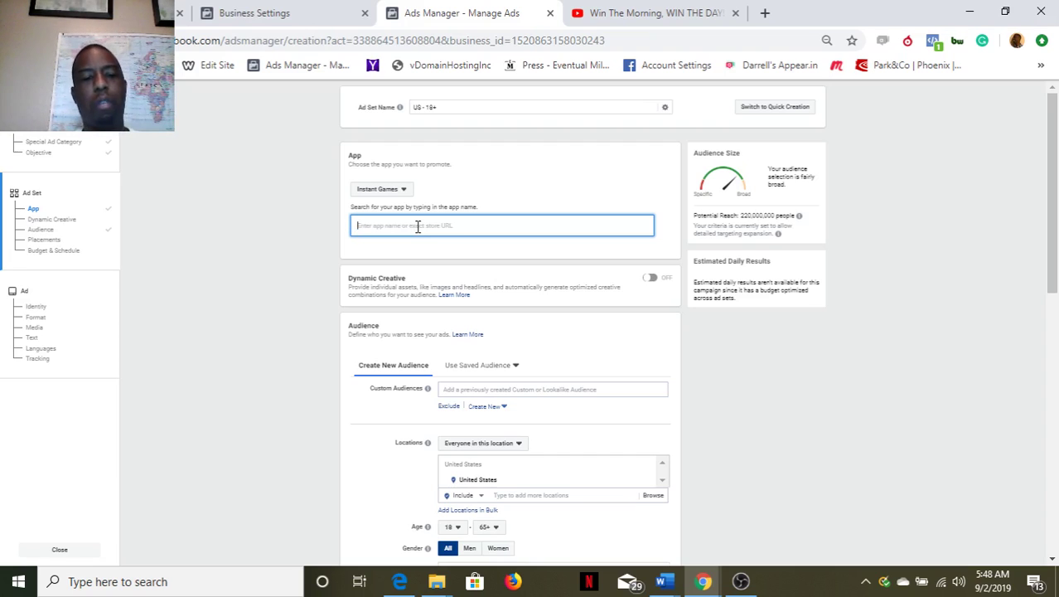
{"action": "type", "text": "ar"}
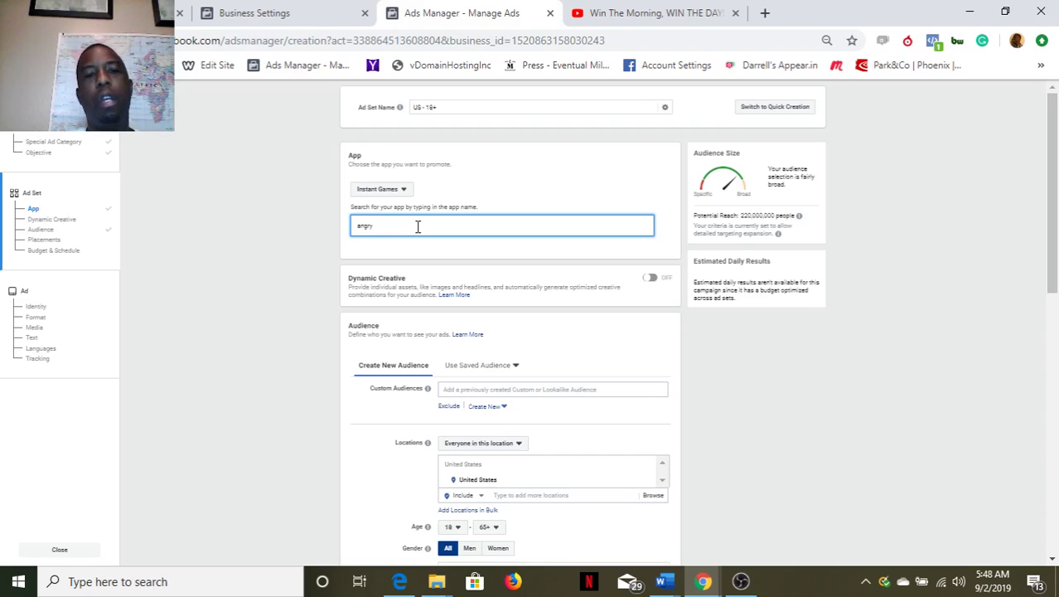
{"action": "key", "text": "BackSpace"}
{"action": "key", "text": "BackSpace"}
{"action": "key", "text": "BackSpace"}
{"action": "key", "text": "BackSpace"}
{"action": "key", "text": "BackSpace"}
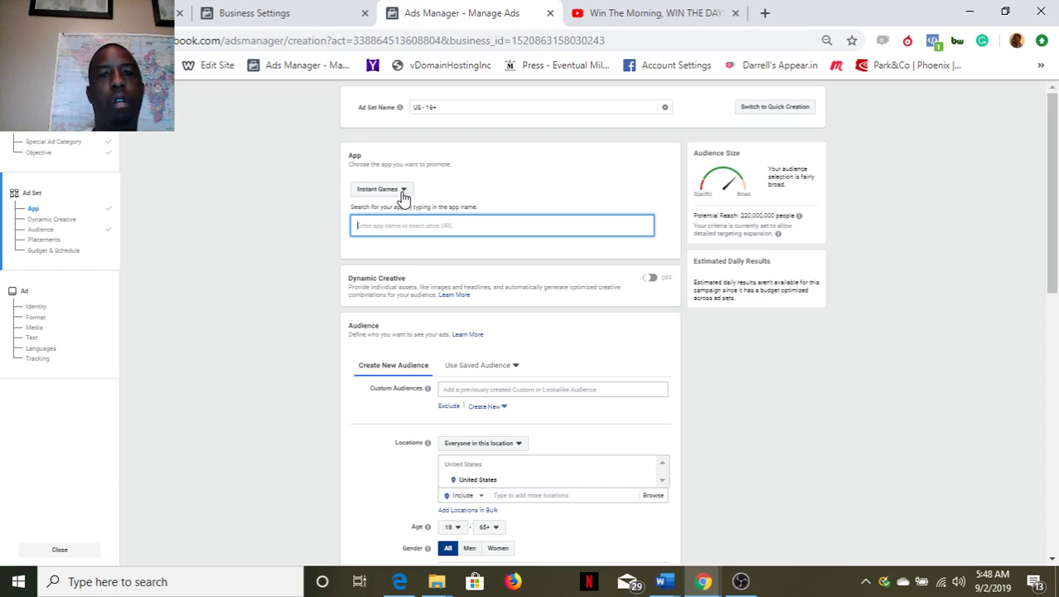
Set the app store to iTunes and search for the app to promote with "angry".
{"action": "left_click", "coordinate": [404, 192]}
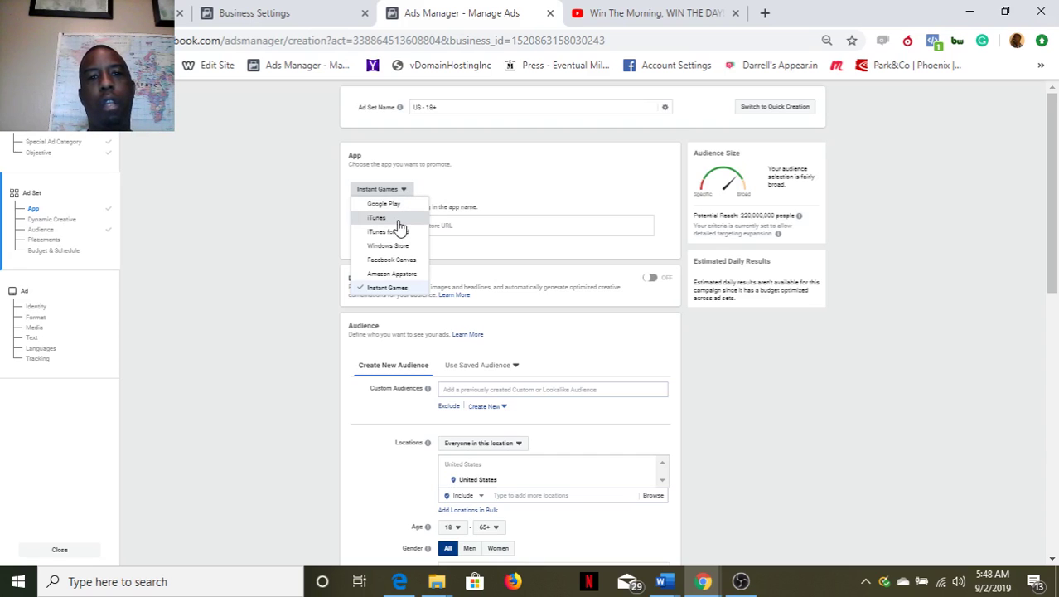
{"action": "left_click", "coordinate": [398, 219]}
{"action": "left_click", "coordinate": [404, 234]}
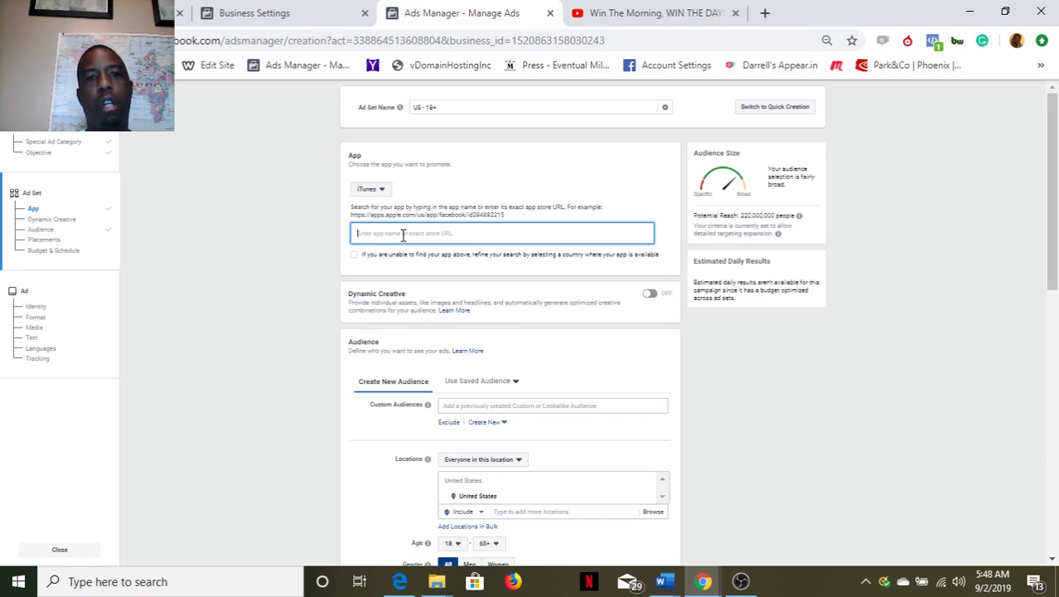
{"action": "type", "text": "ar"}
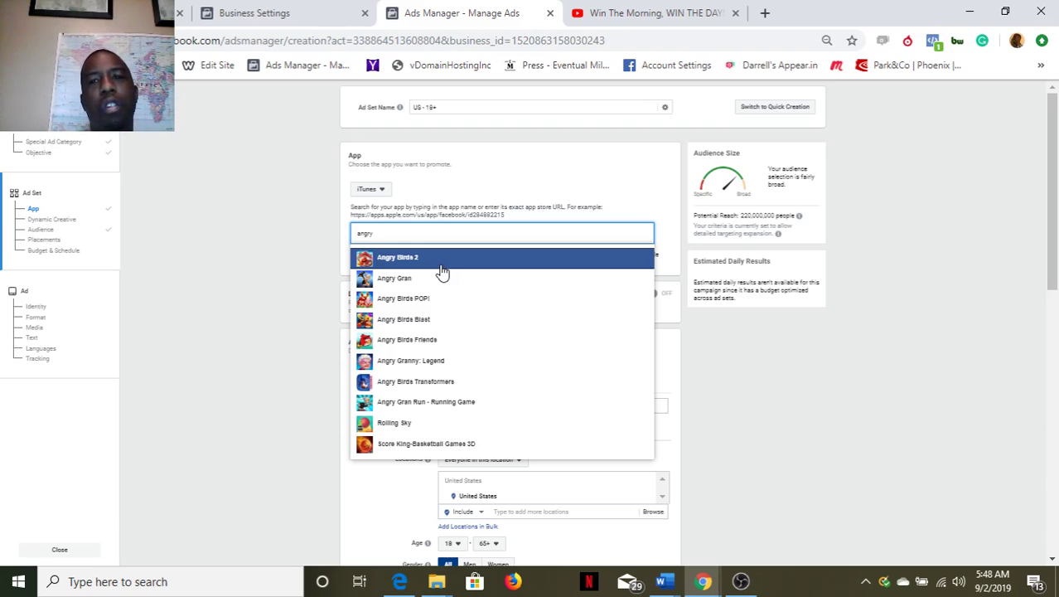
{"action": "left_click_drag", "start_coordinate": [1057, 193], "coordinate": [1056, 218]}
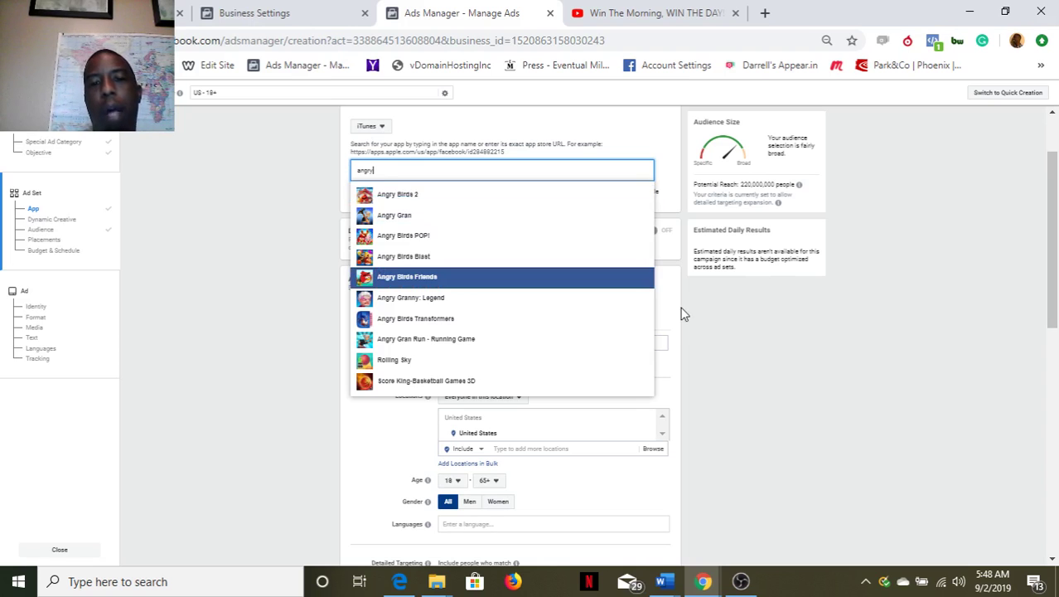
{"action": "left_click", "coordinate": [375, 127]}
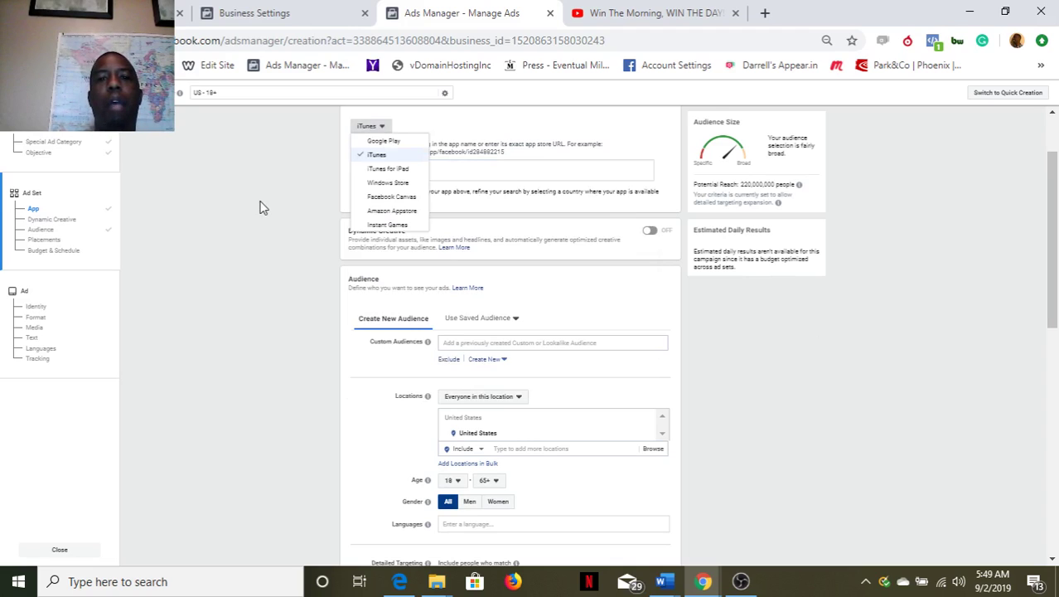
{"action": "left_click", "coordinate": [492, 168]}
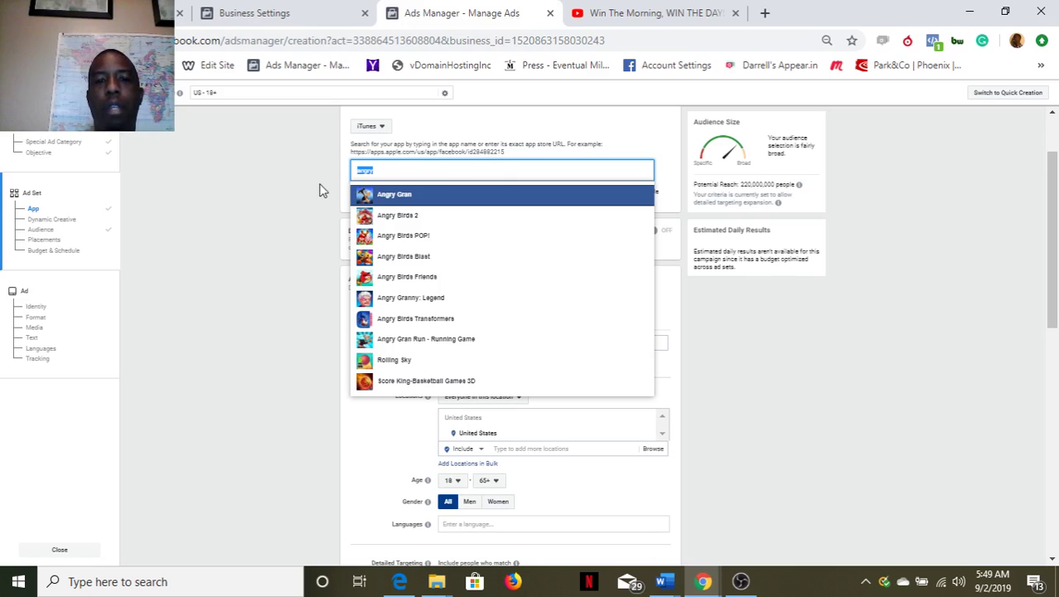
{"action": "left_click", "coordinate": [282, 426]}
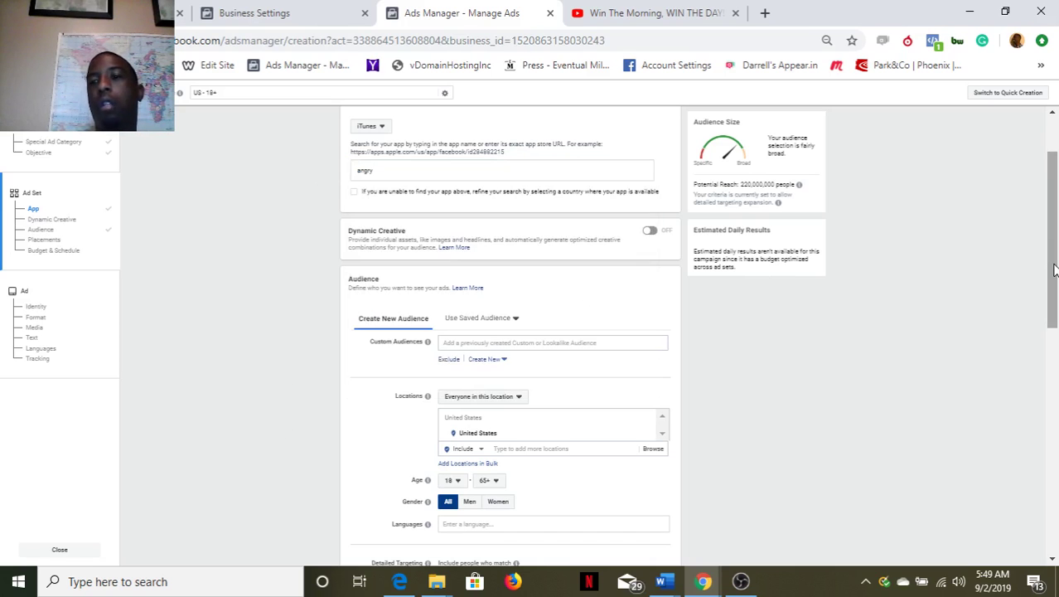
Return to the audience's detailed targeting section of the ad set.
{"action": "left_click_drag", "start_coordinate": [1054, 269], "coordinate": [1054, 380]}
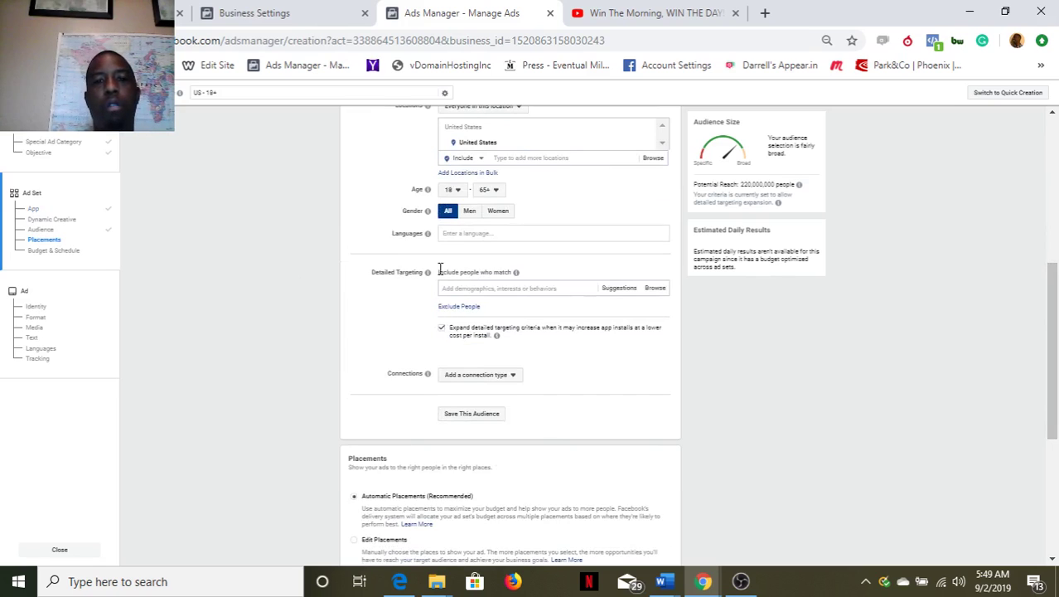